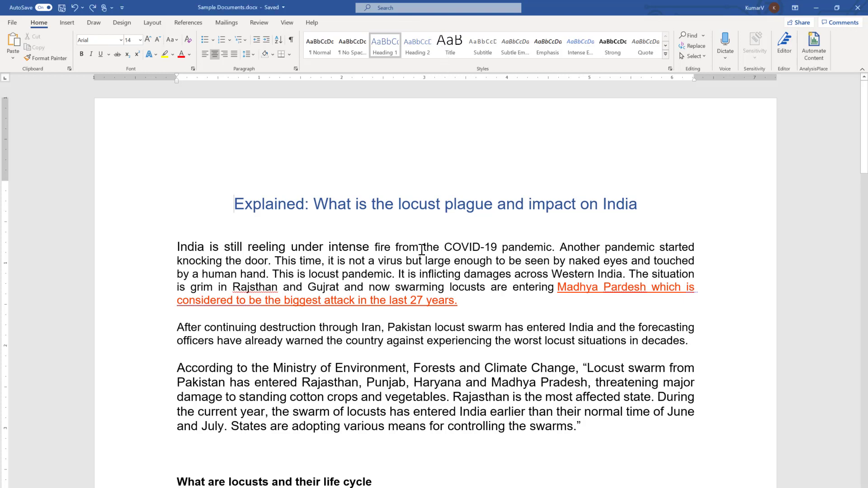
Select the opening words and set them to 24 pt using a 'font' search.
drag(419, 247, 178, 248)
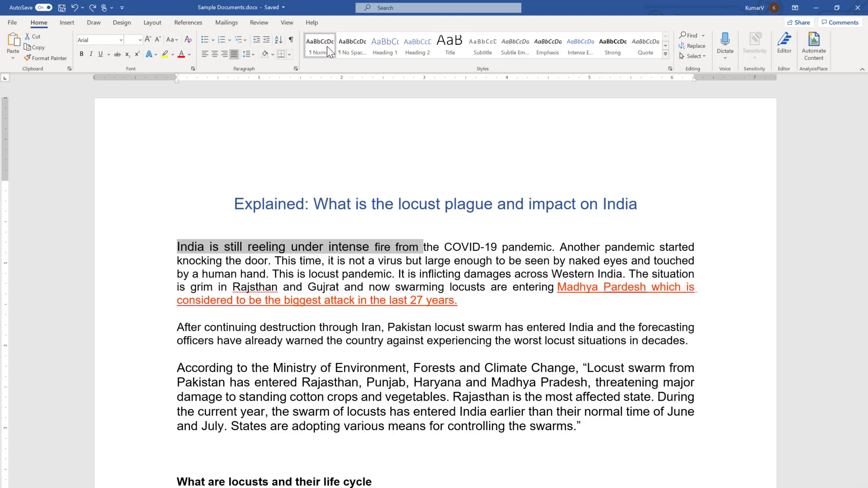
click(400, 8)
text(font)
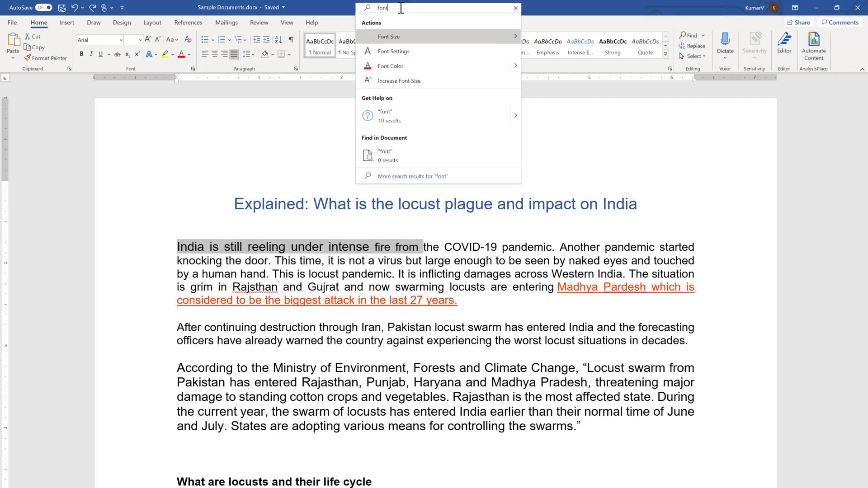
mouse_move(470, 36)
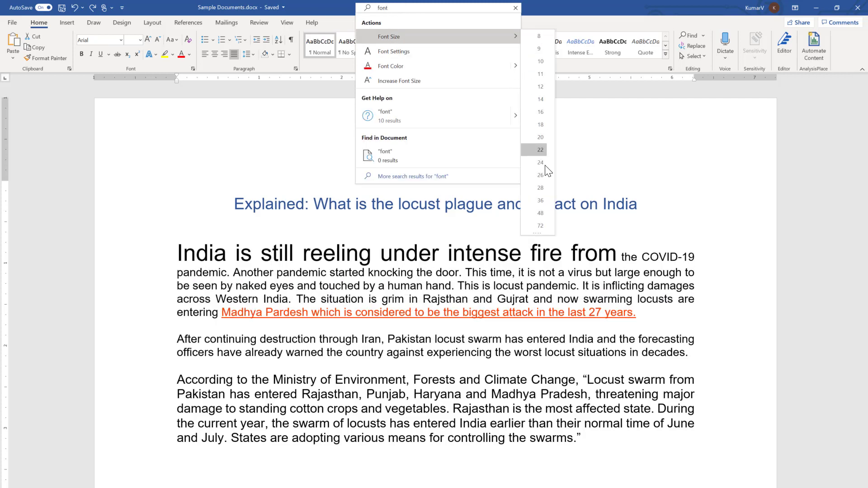
click(541, 163)
Colour the enlarged opening words green through another 'font' search.
click(387, 11)
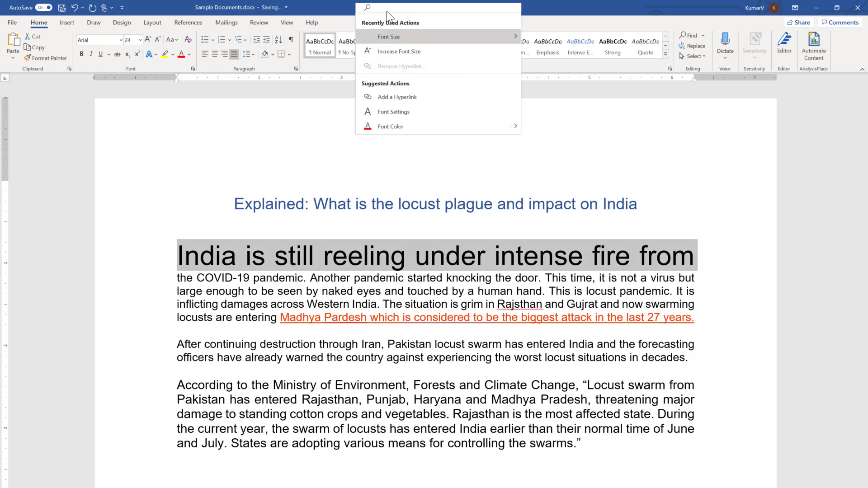
text(font)
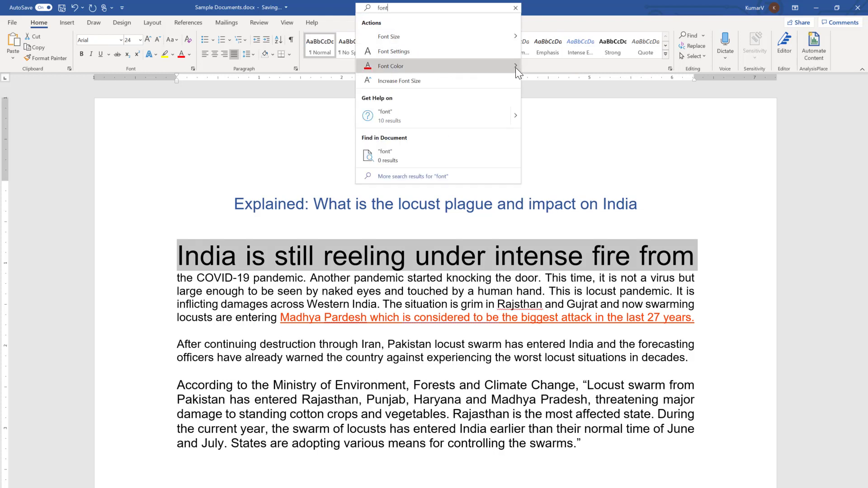
mouse_move(518, 67)
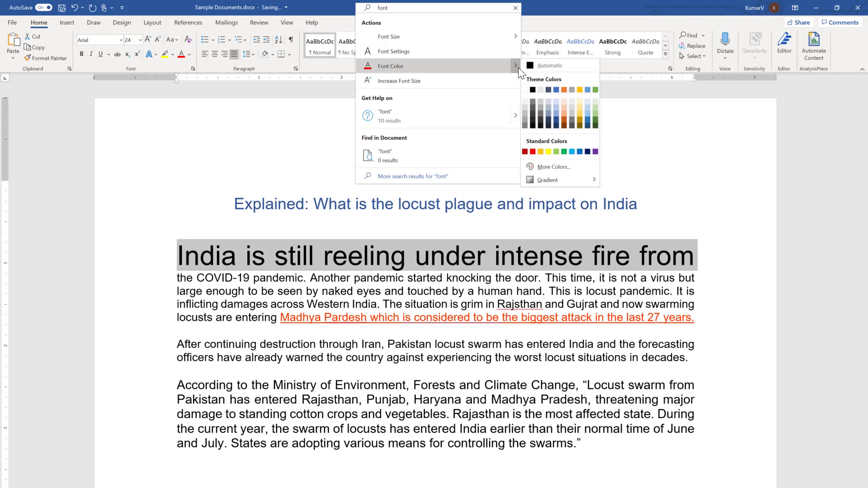
click(564, 151)
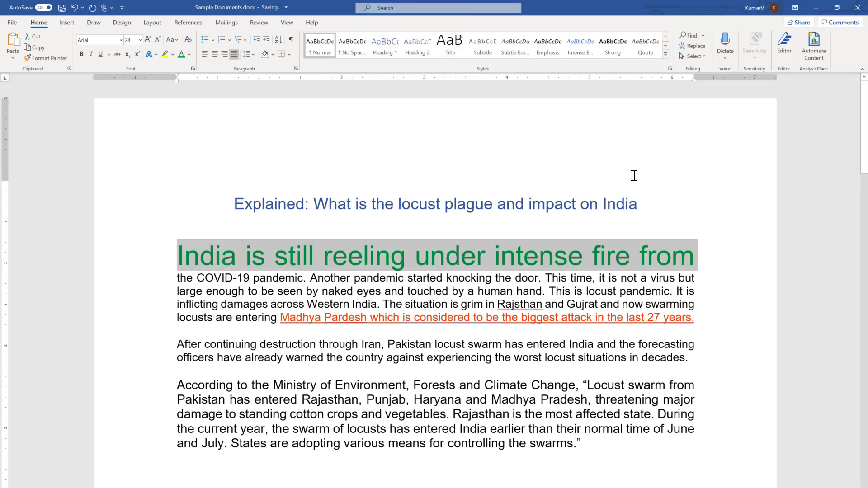
click(400, 9)
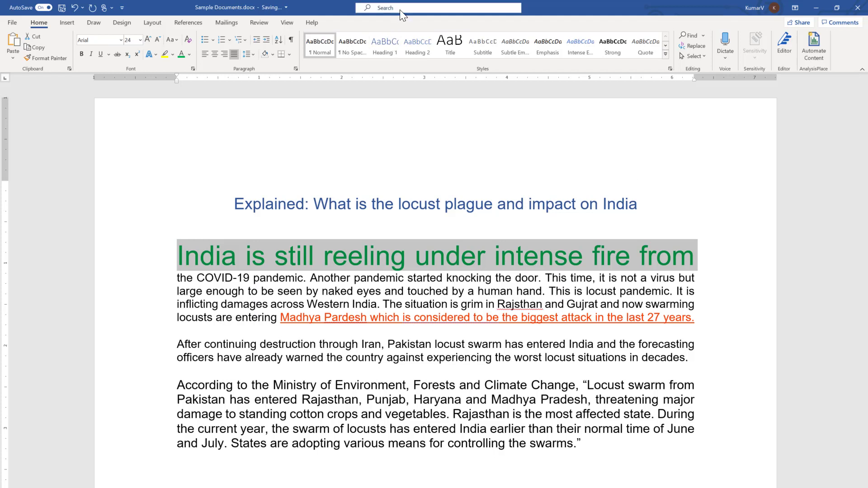
Start Read Aloud on the locust article from a 'read' search.
text(read)
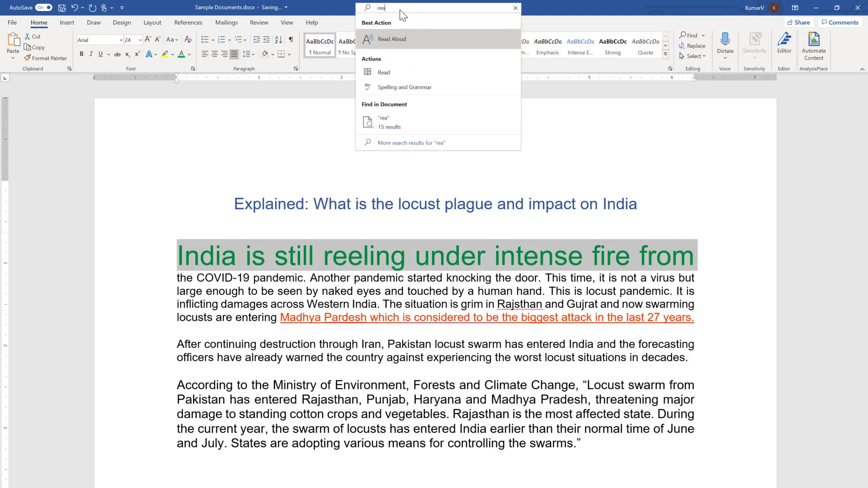
click(701, 311)
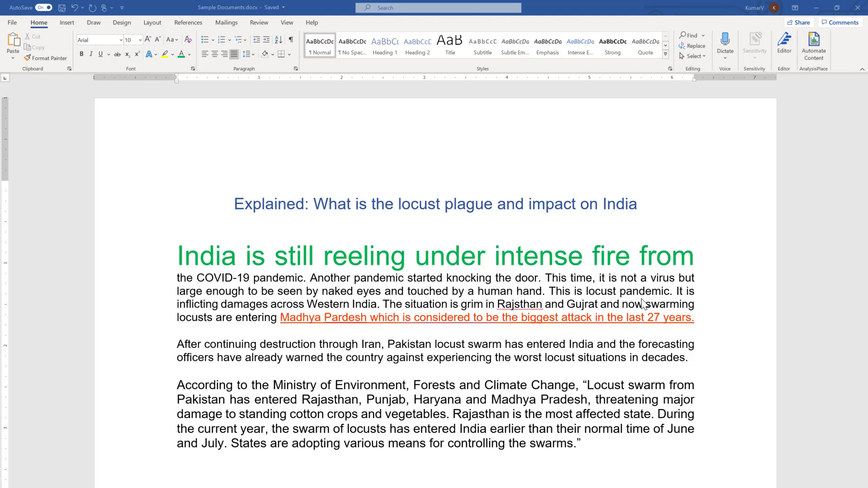
click(402, 9)
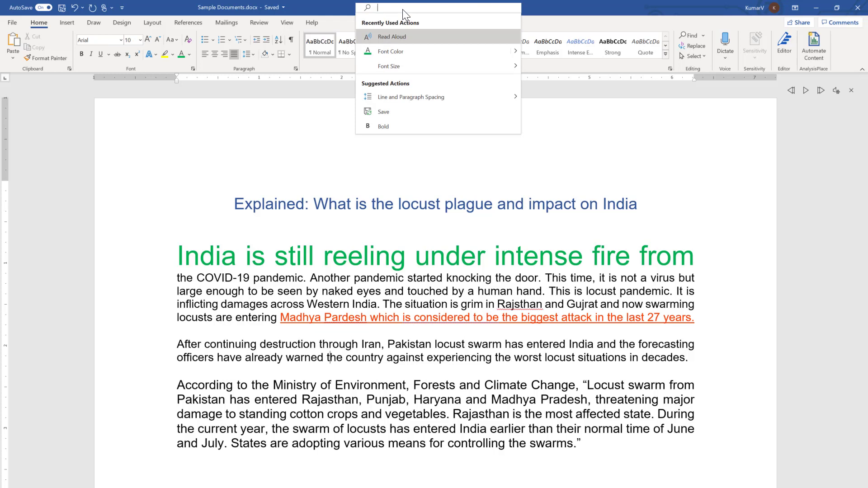
text(lear)
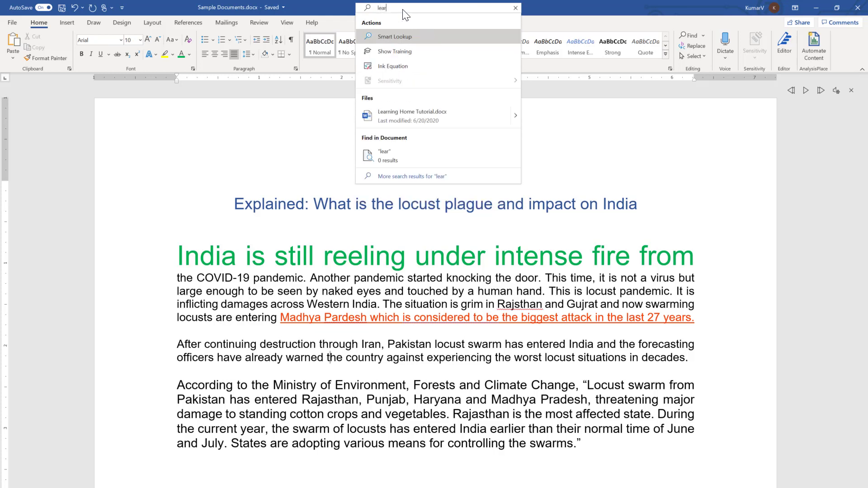
text(ning)
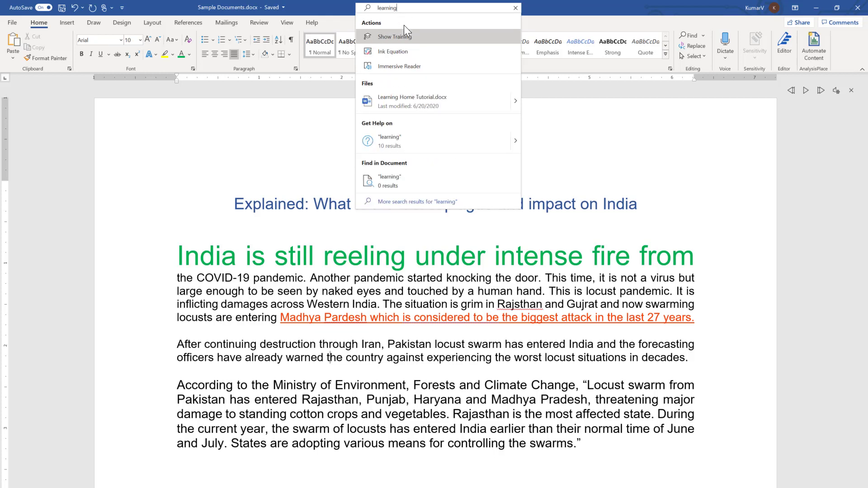
click(428, 106)
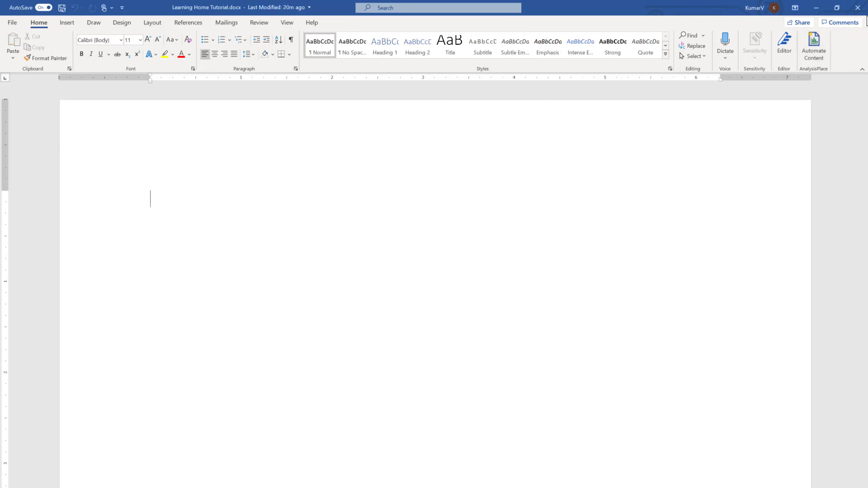
click(858, 7)
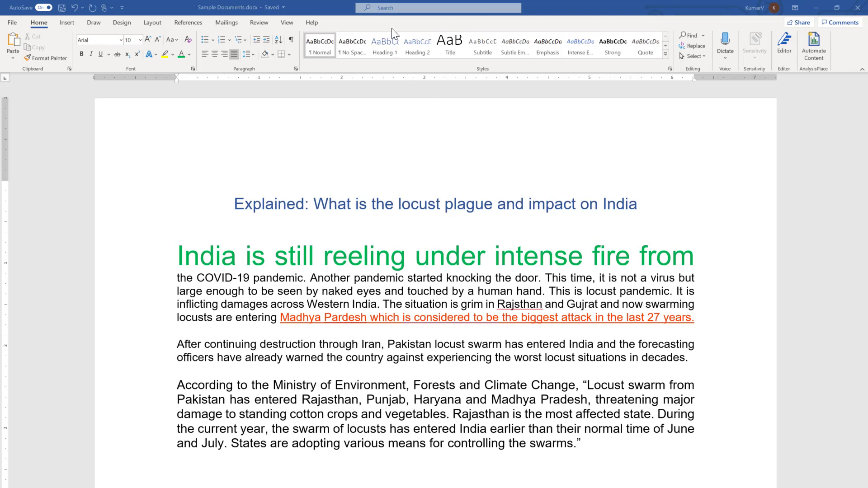
Search 'locusts' and find all 21 occurrences in the article, highlighted and listed.
click(389, 8)
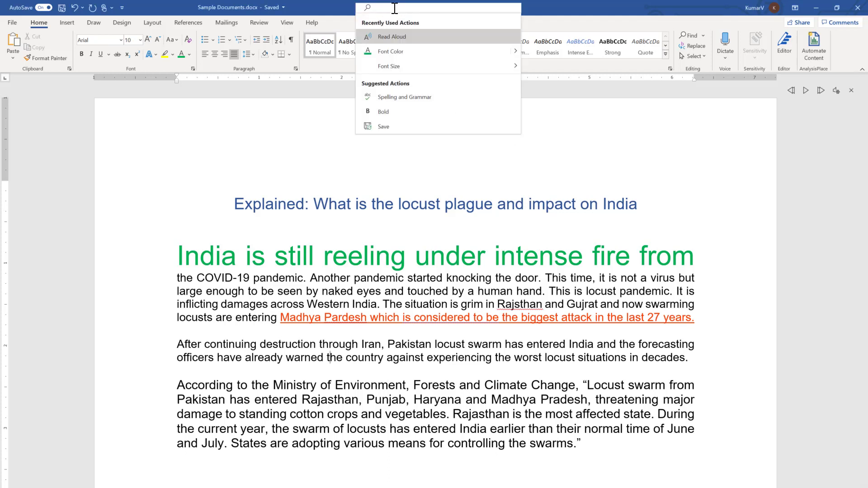
text(loc)
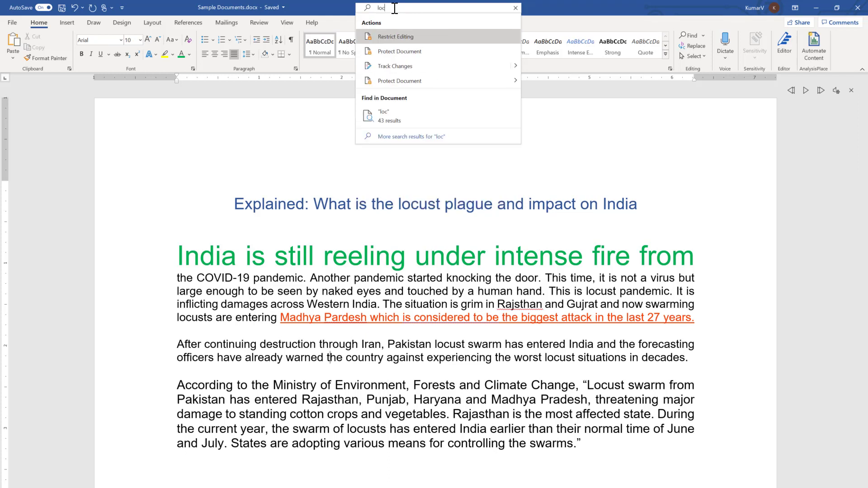
text(usts)
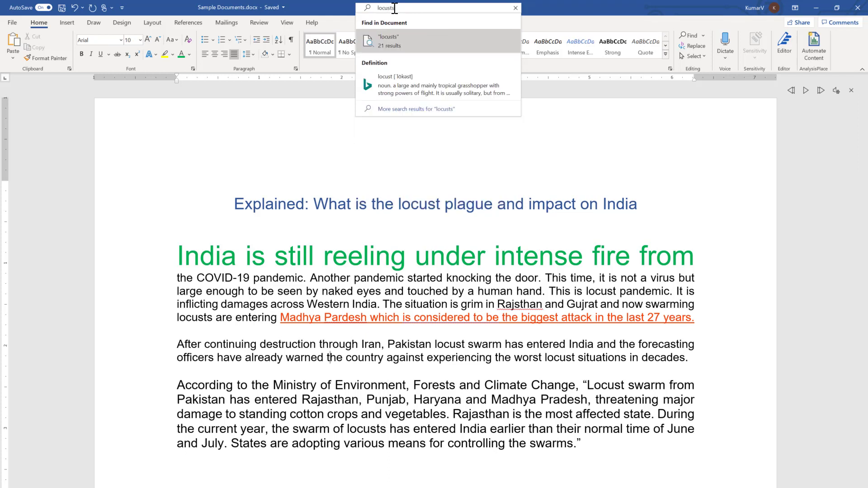
click(395, 41)
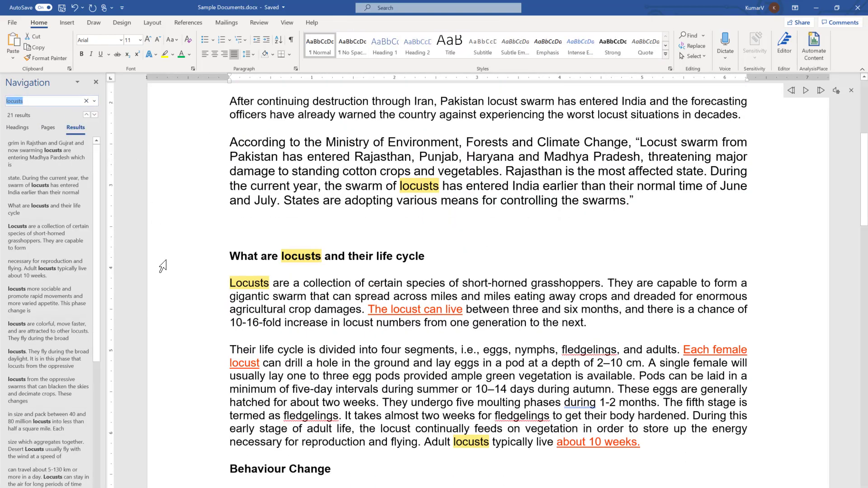
scroll(64, 289, down, 3)
scroll(387, 372, down, 4)
scroll(387, 373, down, 2)
scroll(387, 370, up, 12)
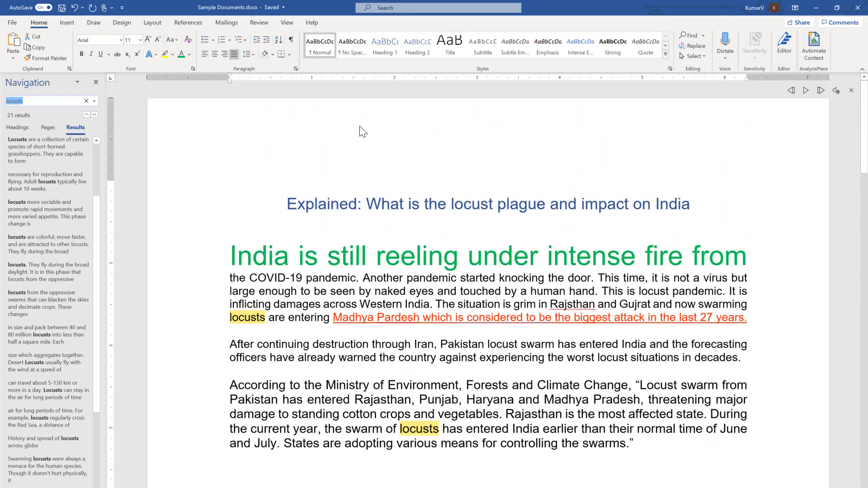
Look up 'locust' and open its full search results pane.
click(387, 9)
text(locust)
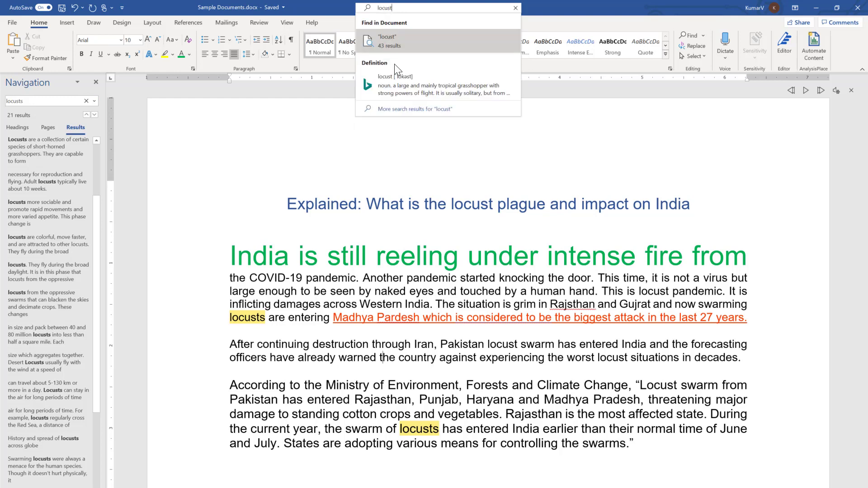
click(384, 110)
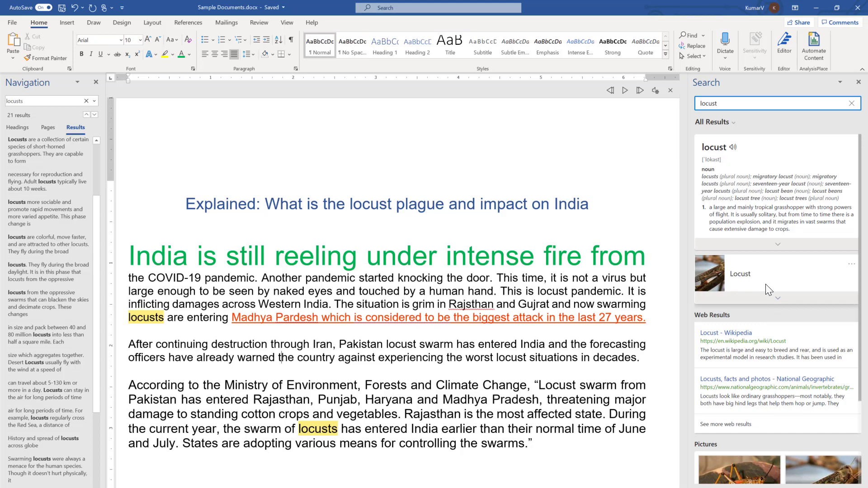
scroll(793, 280, down, 3)
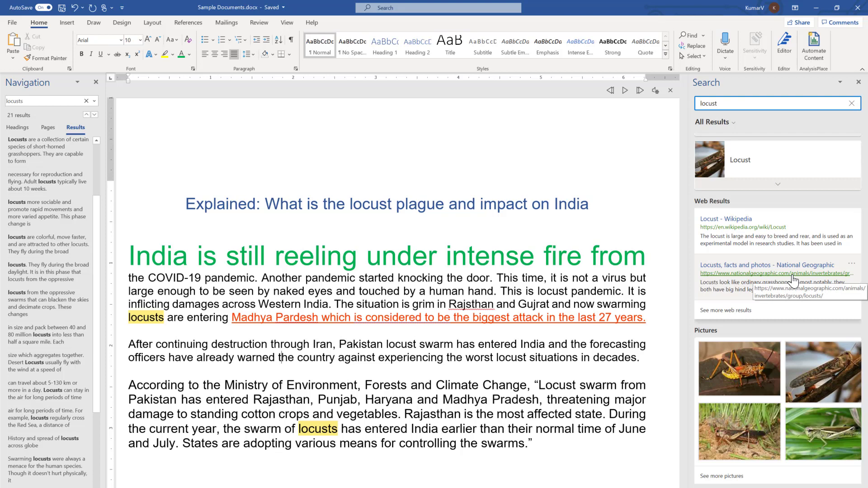
scroll(794, 280, up, 3)
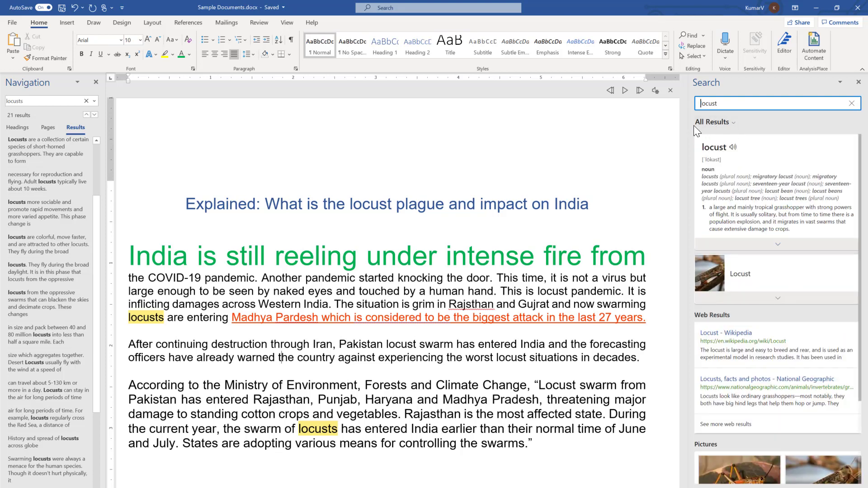
Filter the locust results to Files, then to Web, and browse the web results.
click(732, 123)
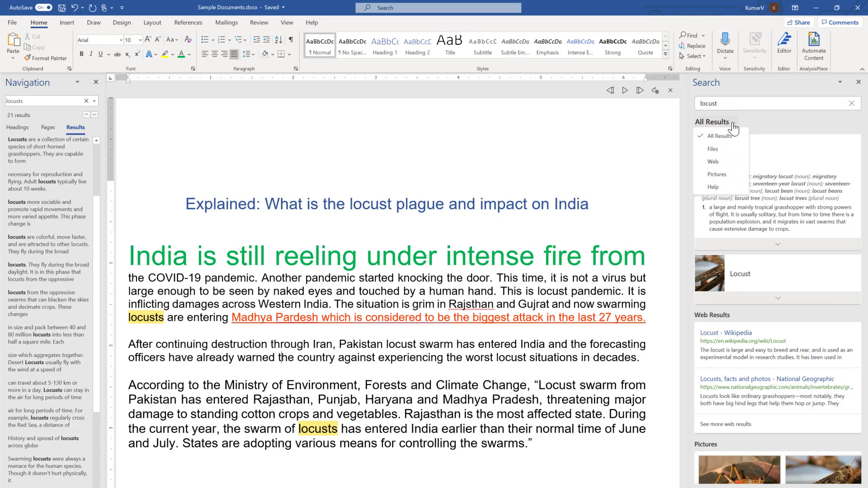
click(714, 150)
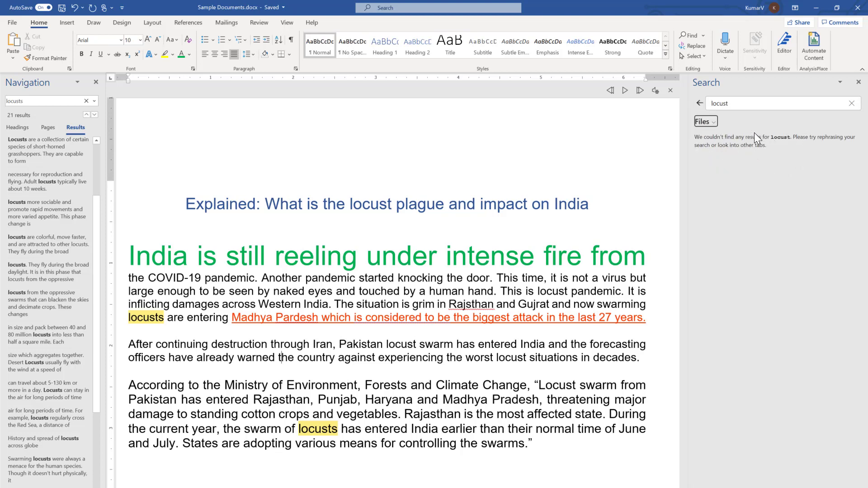
click(715, 123)
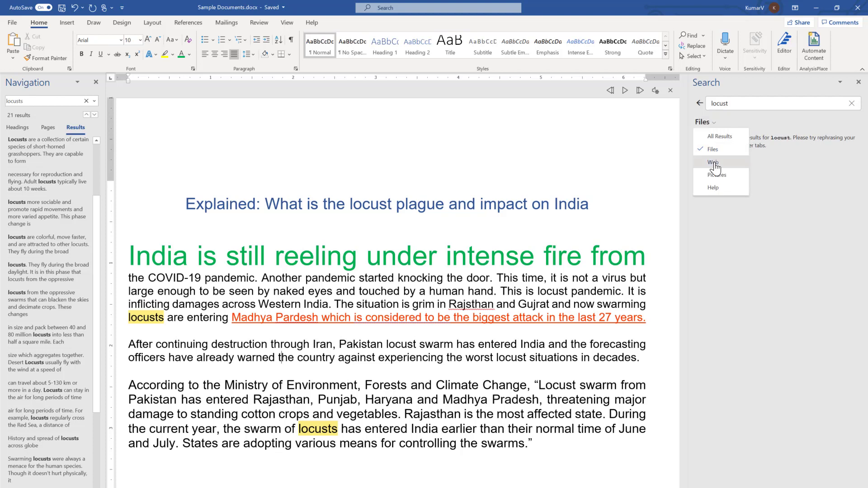
click(714, 162)
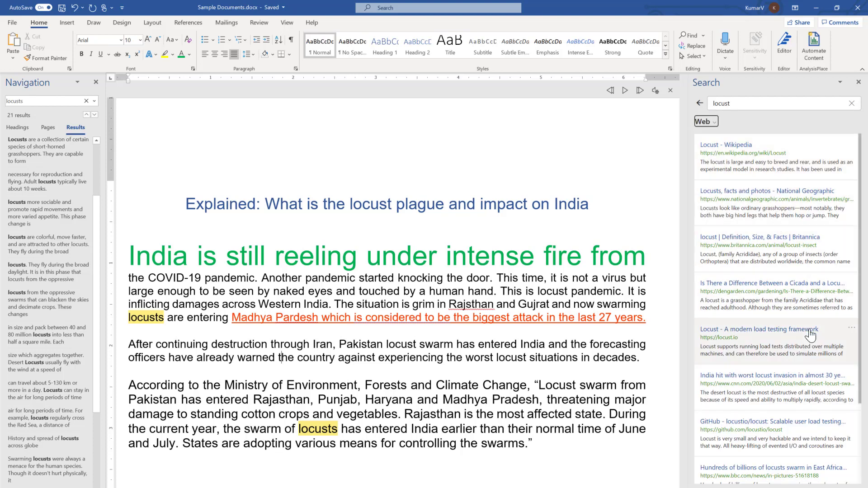
scroll(823, 354, down, 3)
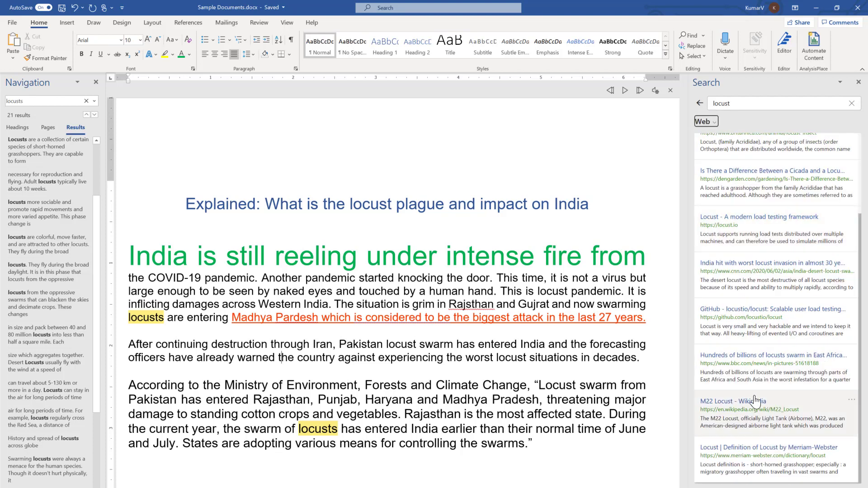
scroll(732, 202, up, 3)
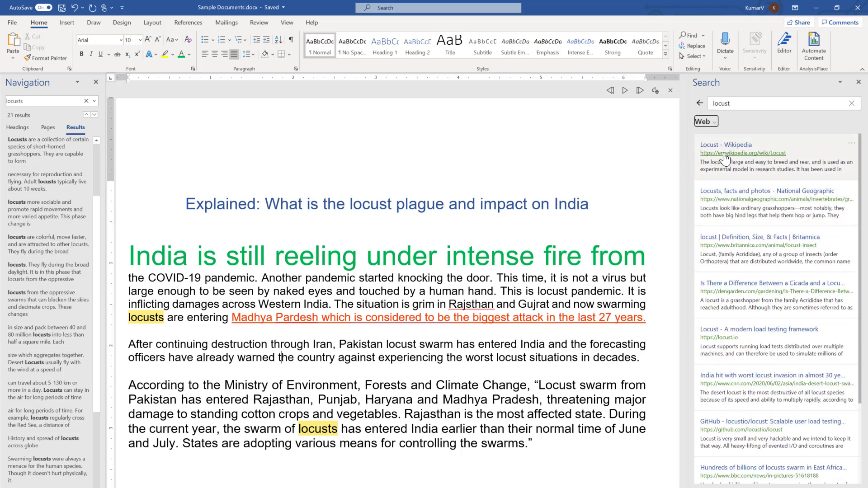
click(712, 122)
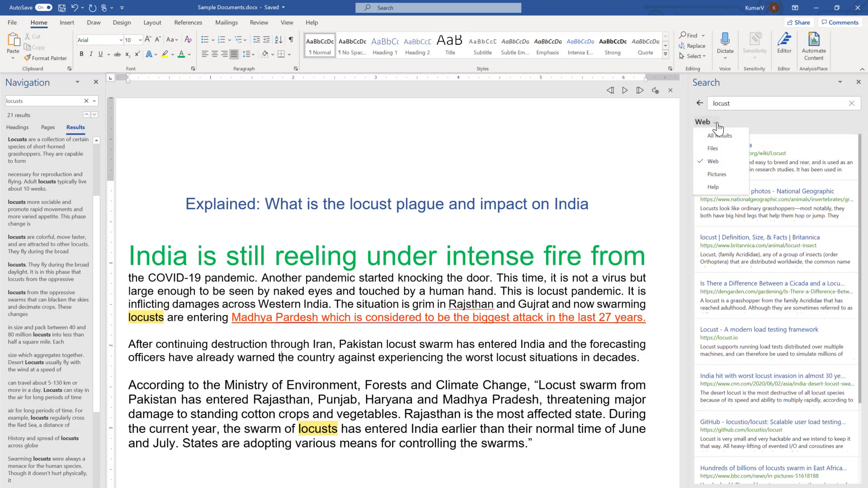
Switch the locust results to Pictures, then Help, and close the Search pane.
click(718, 176)
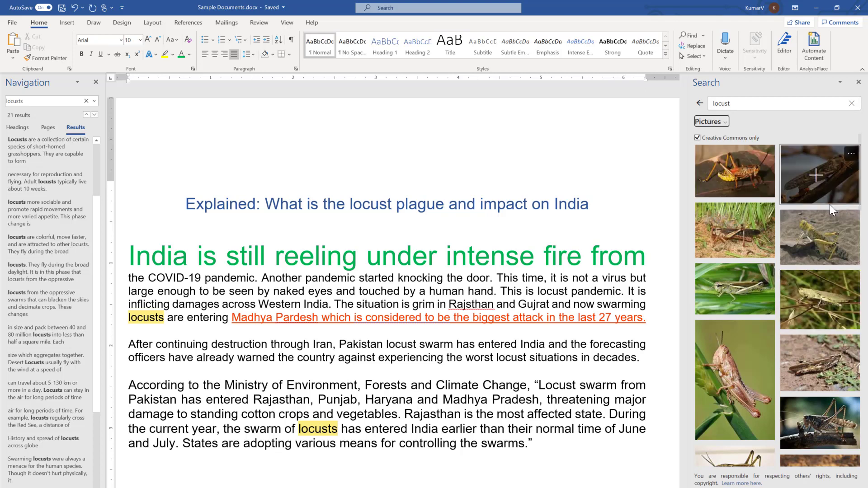
click(726, 124)
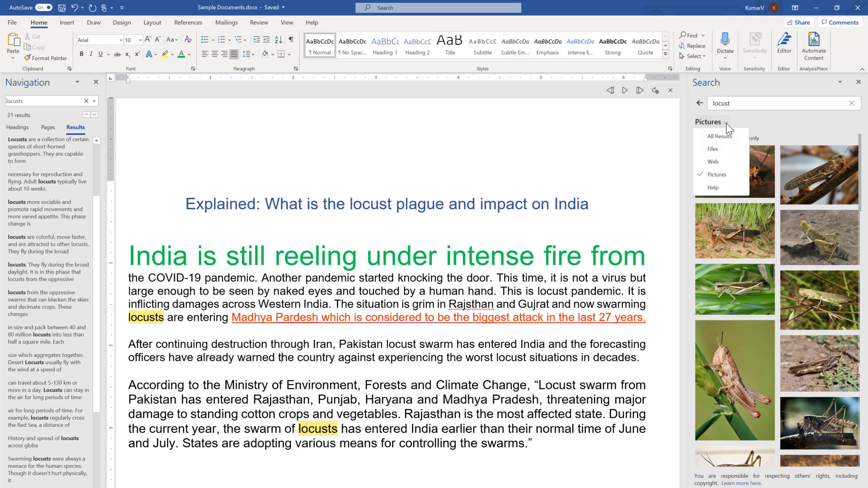
click(713, 188)
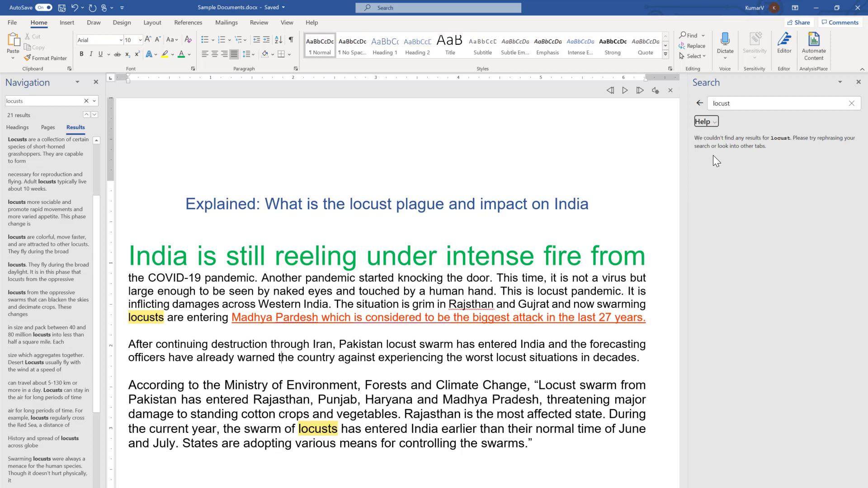
click(858, 82)
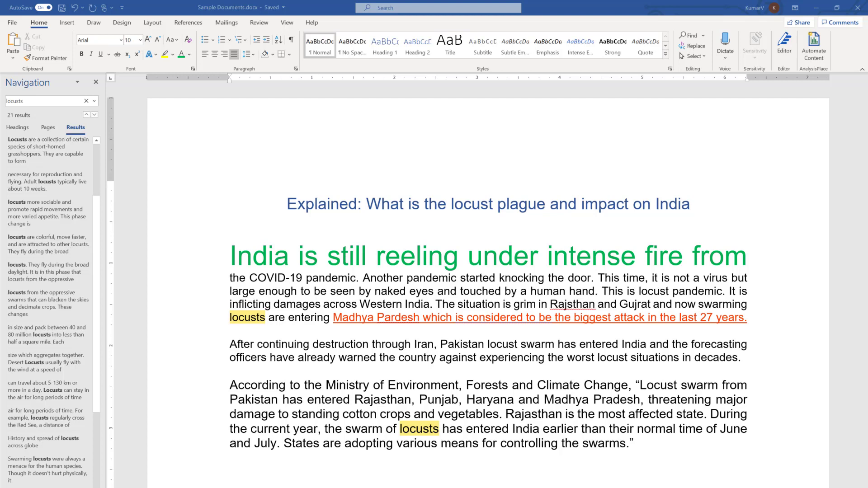
Close the Navigation pane and get help on 'learning', showing the Learning Tools in Word article.
click(98, 82)
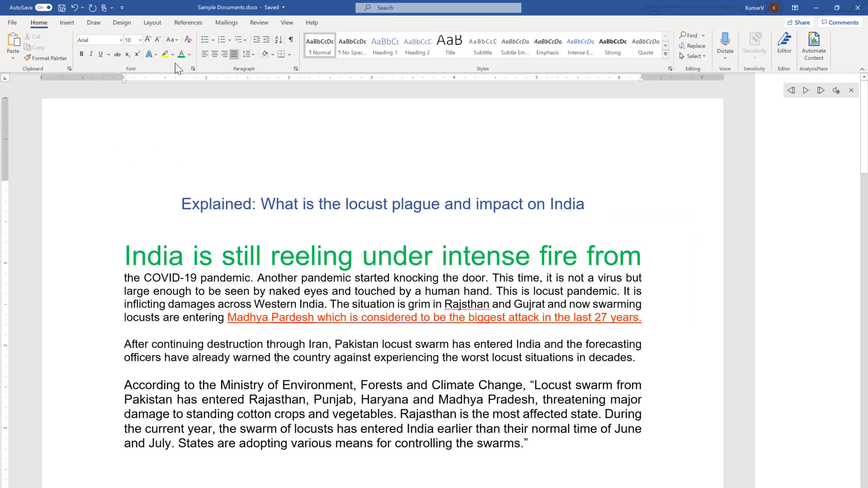
click(426, 9)
text(le)
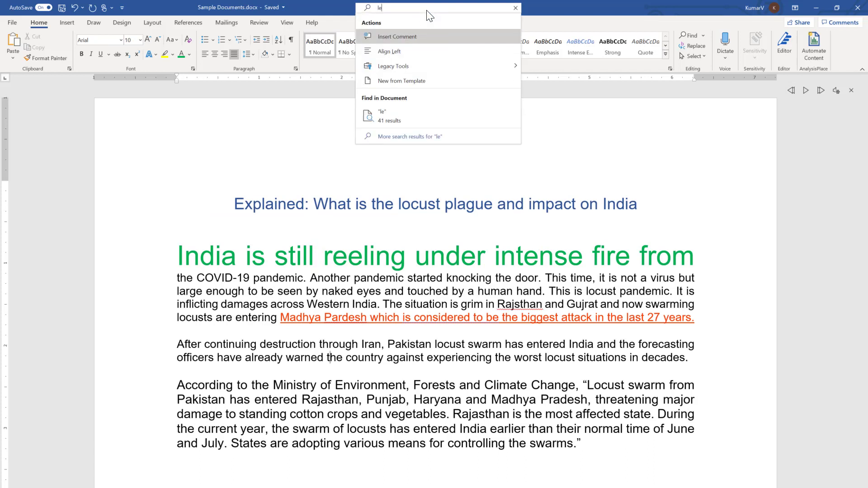
text(arning)
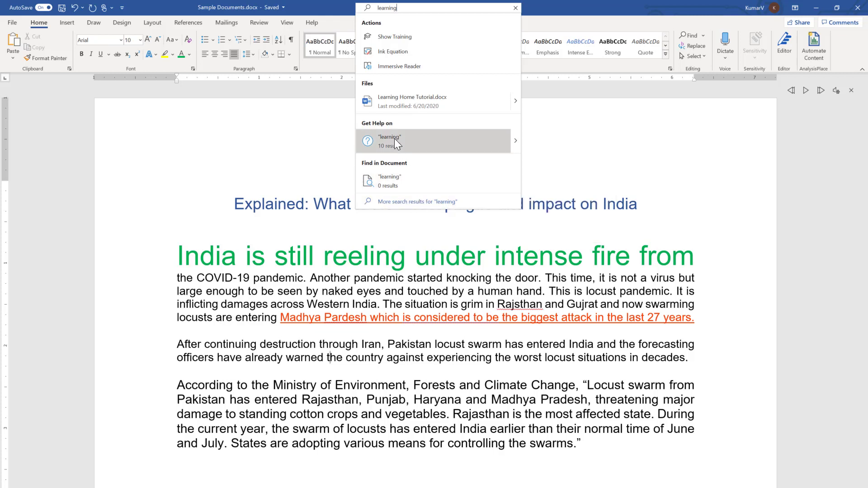
mouse_move(514, 140)
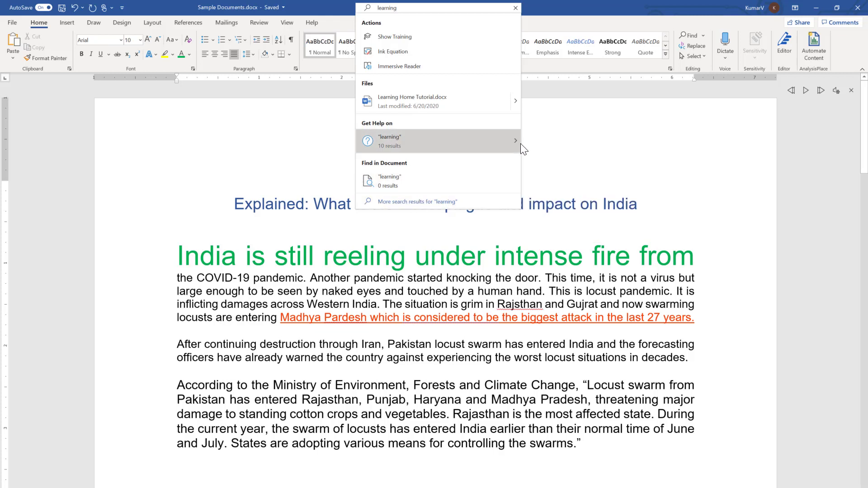
click(564, 140)
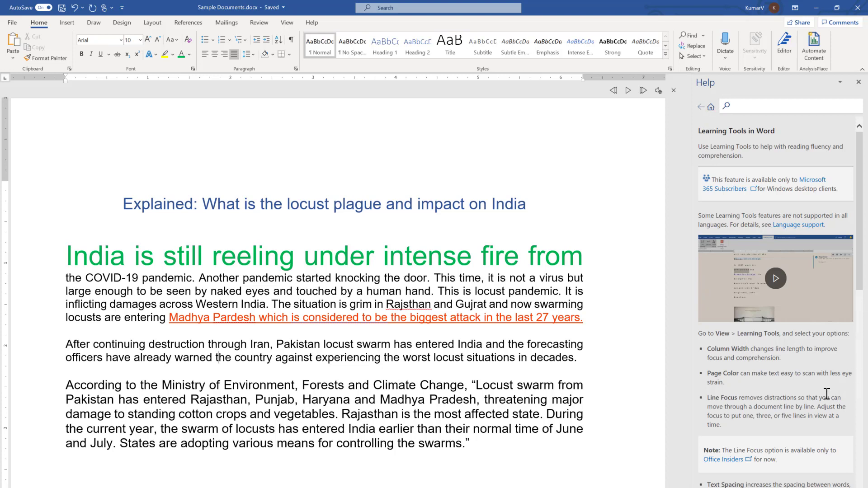
Scroll the Learning Tools help article, then close the Help pane.
scroll(826, 387, down, 3)
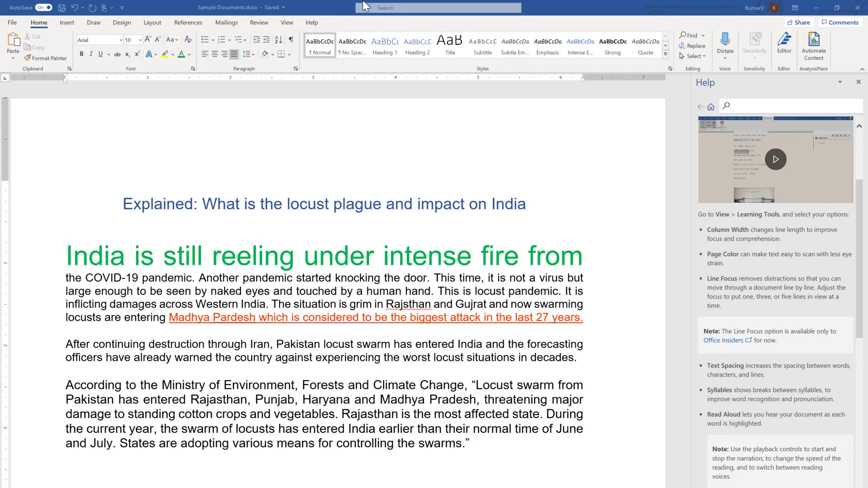
click(859, 83)
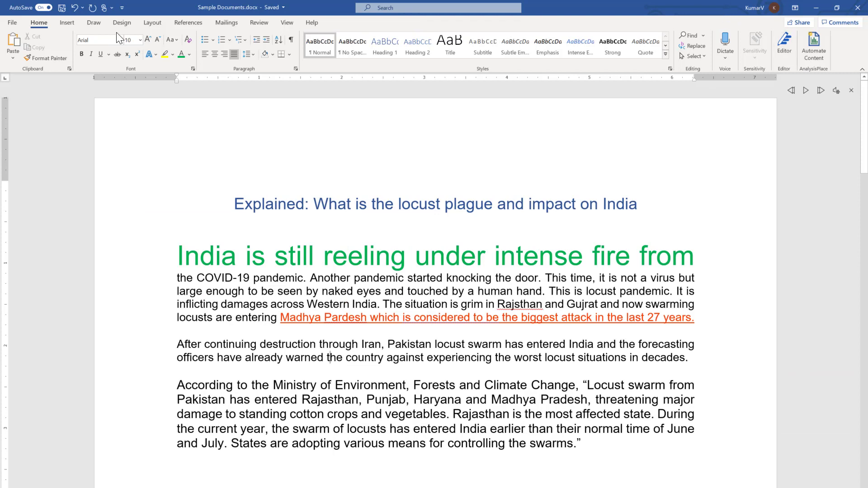
Turn on 'Collapse the Microsoft Search box by default' in Word Options and test the search icon.
click(12, 23)
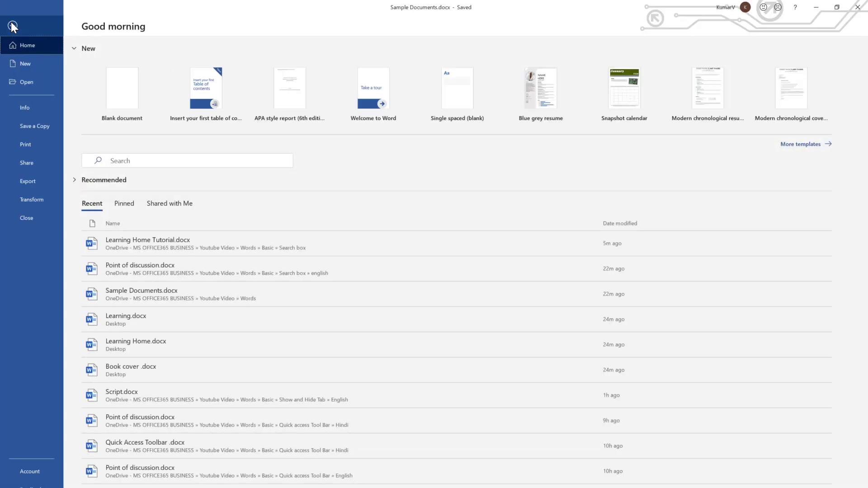
click(27, 485)
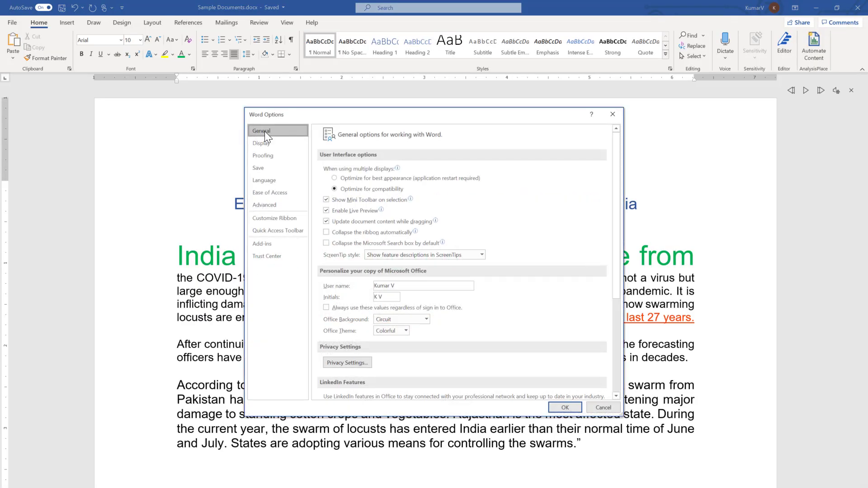
click(326, 243)
click(565, 407)
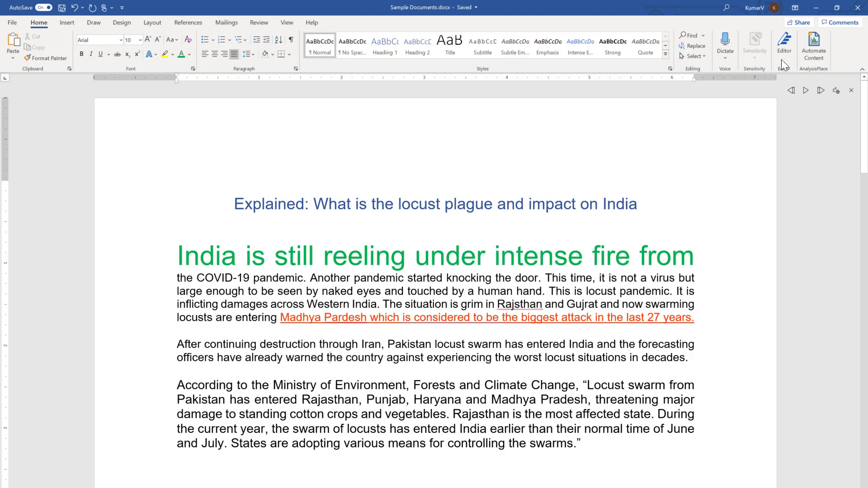
click(727, 8)
key(Escape)
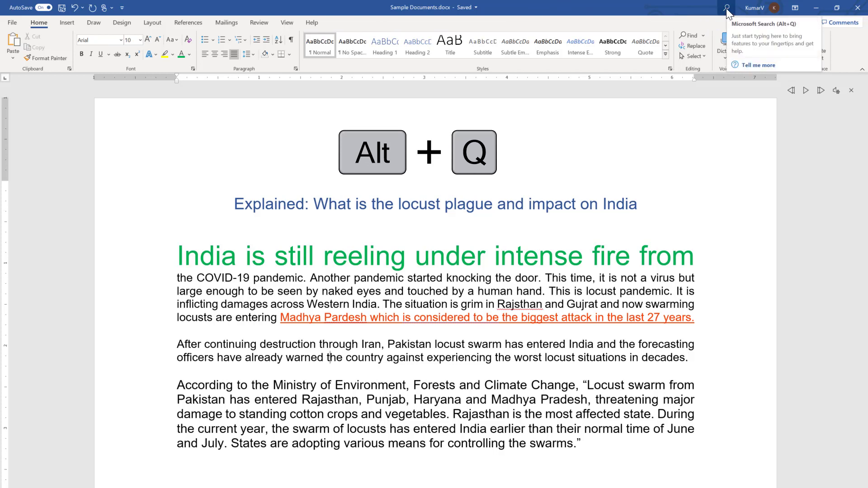
Reopen Word Options from the File screen on its General page.
click(12, 23)
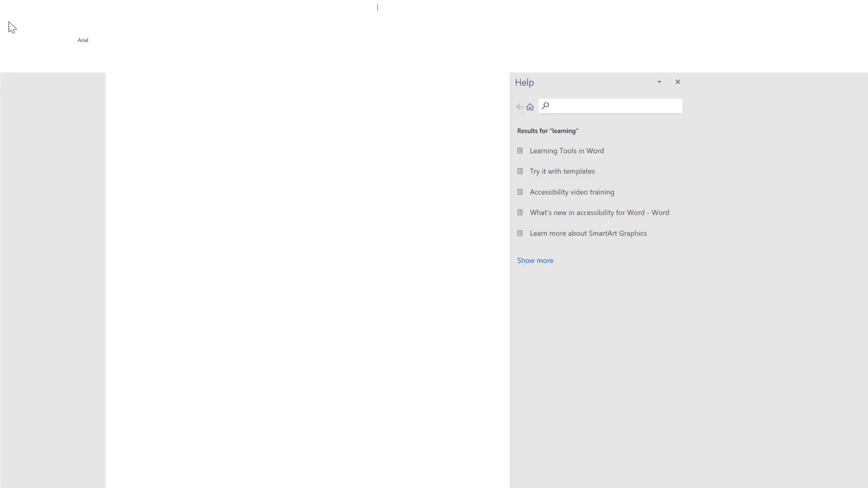
click(20, 483)
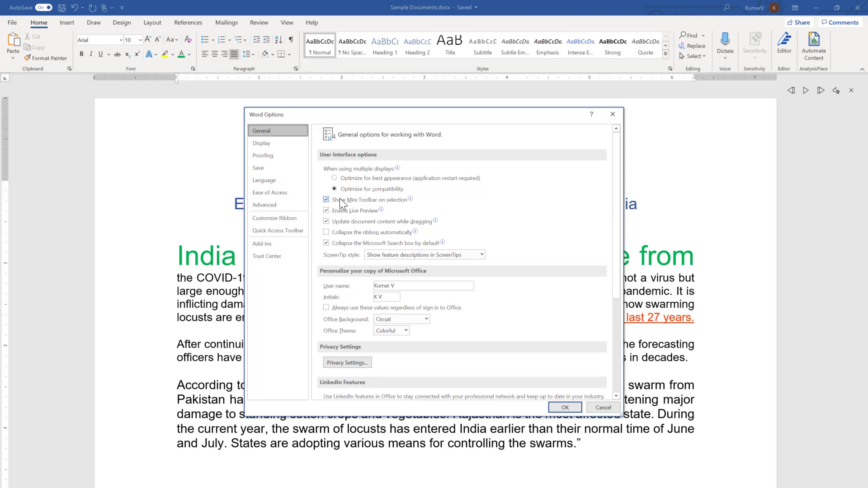